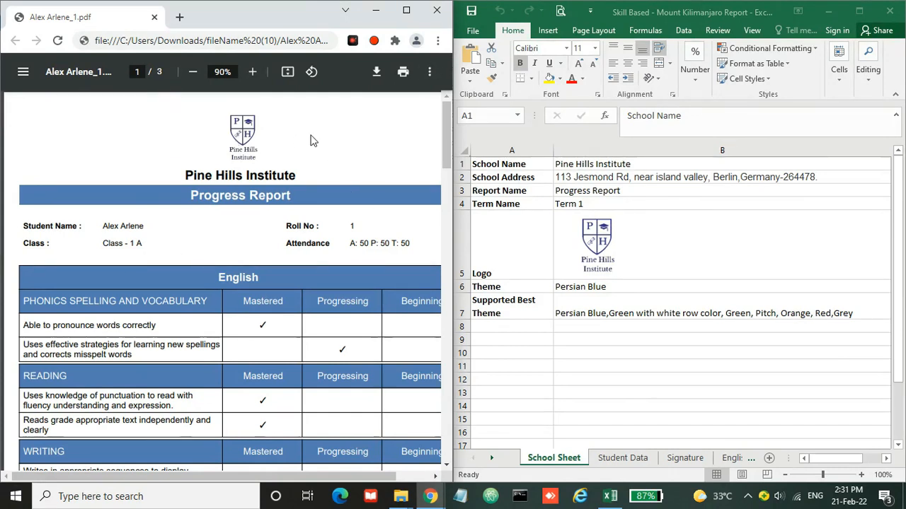
Browse the school info labels down to the Supported Best Theme list
left_click(533, 172)
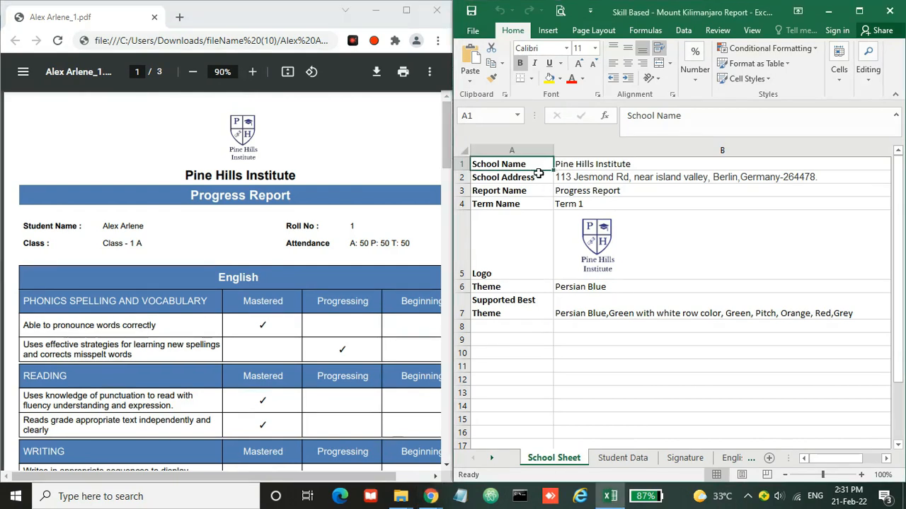
key("Down")
key("Down")
key("Down")
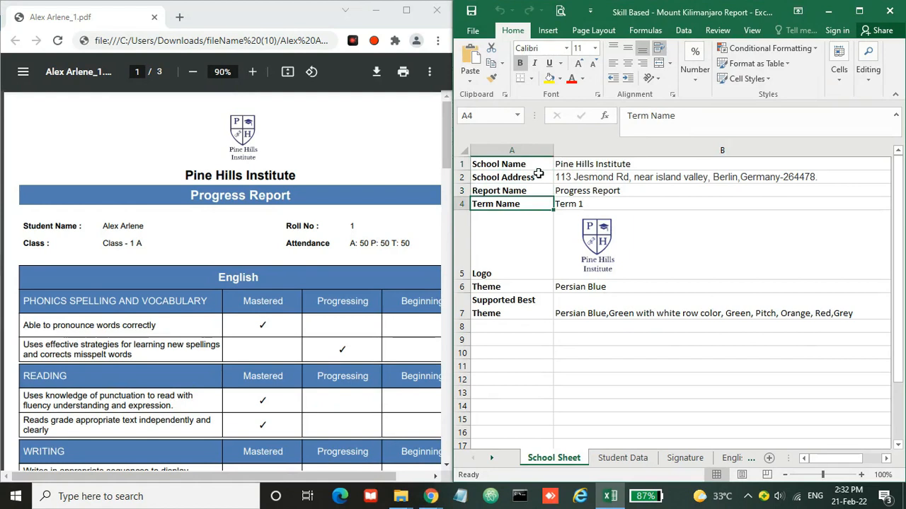
key("Down")
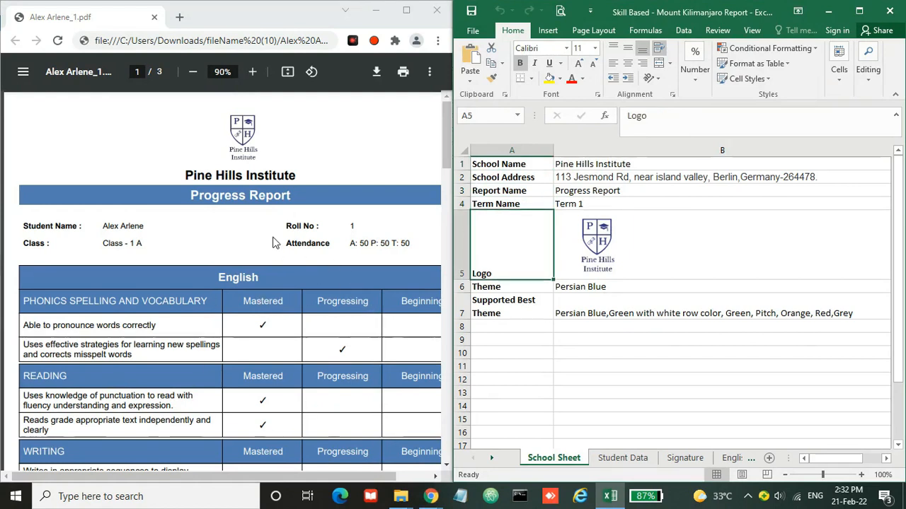
left_click(527, 299)
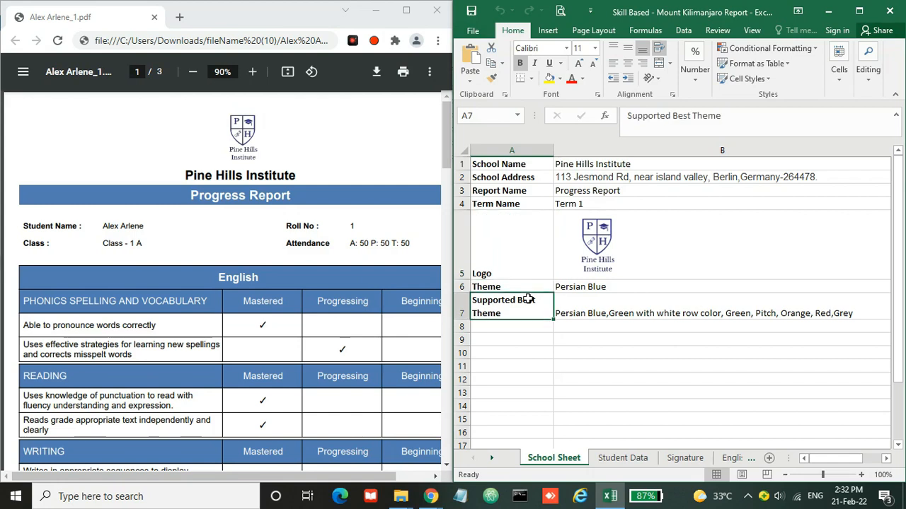
left_click(633, 324)
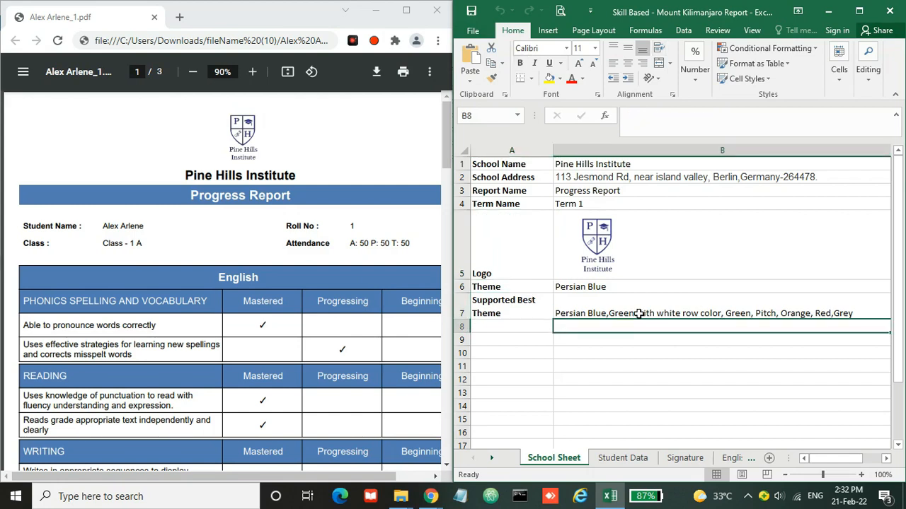
left_click(639, 314)
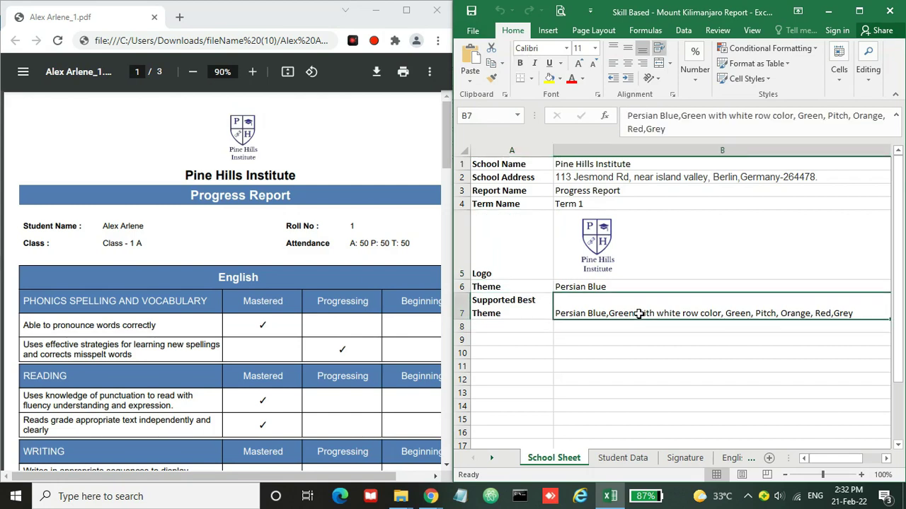
Switch to the Student Data sheet and step across its Roll No. and attendance headings
left_click(599, 459)
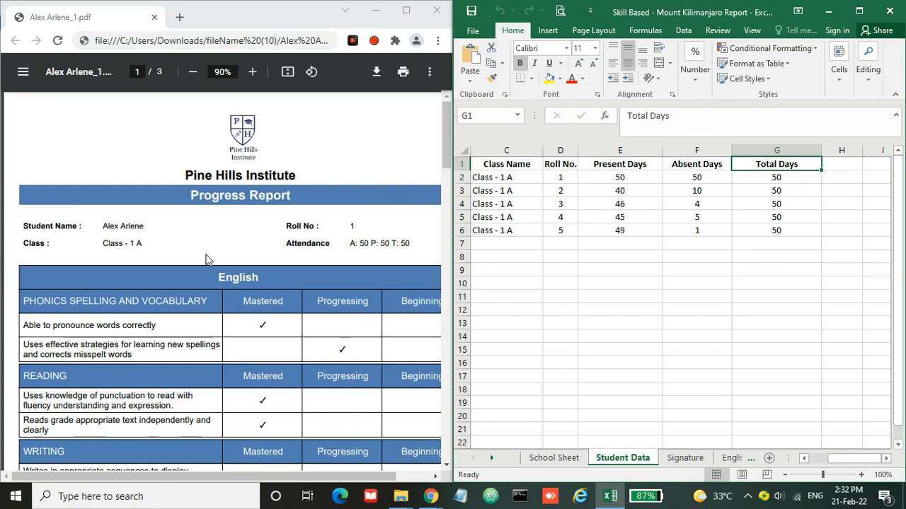
left_click(545, 168)
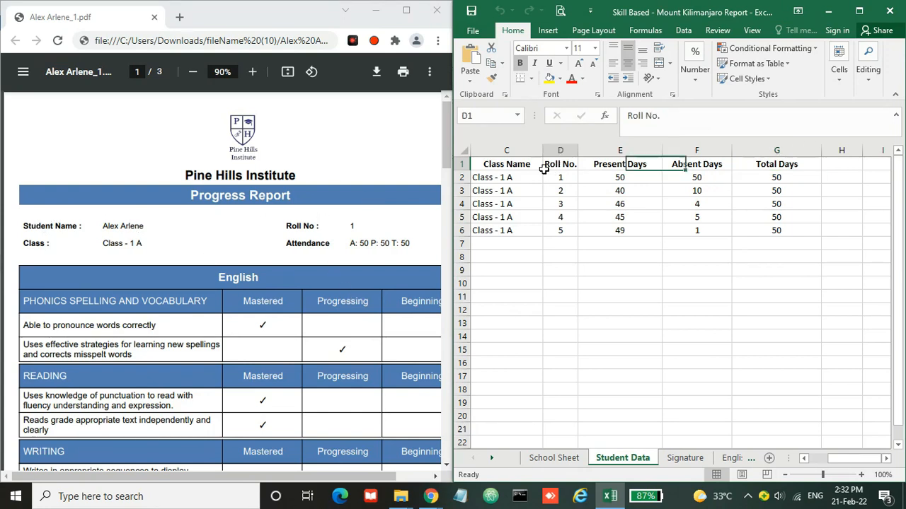
key("Left")
key("Left")
key("Left")
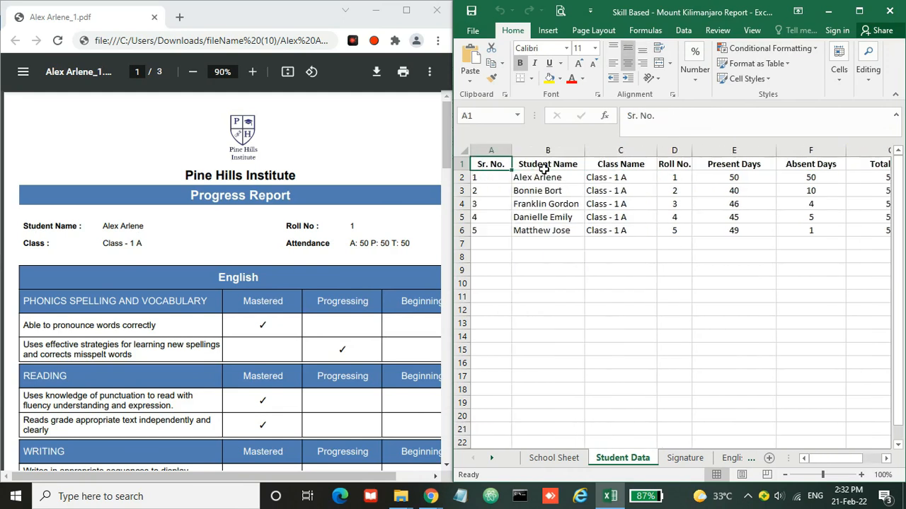
key("Right")
key("Right")
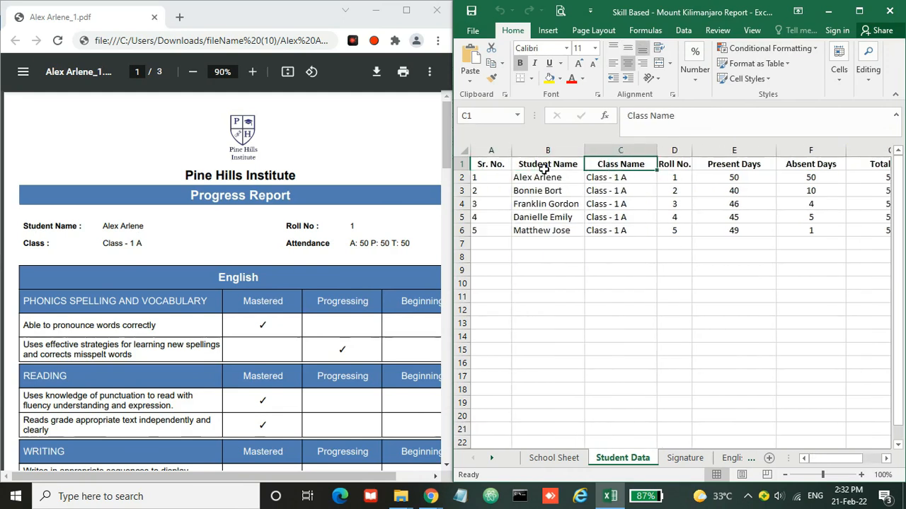
key("Right")
key("Right")
key("Right")
key("Right")
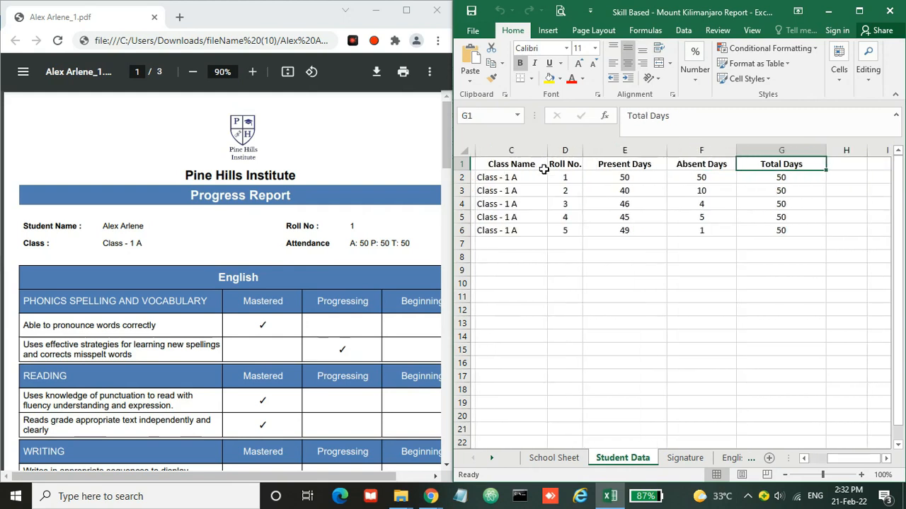
key("Left")
key("Left")
key("Left")
key("Left")
key("Left")
key("Left")
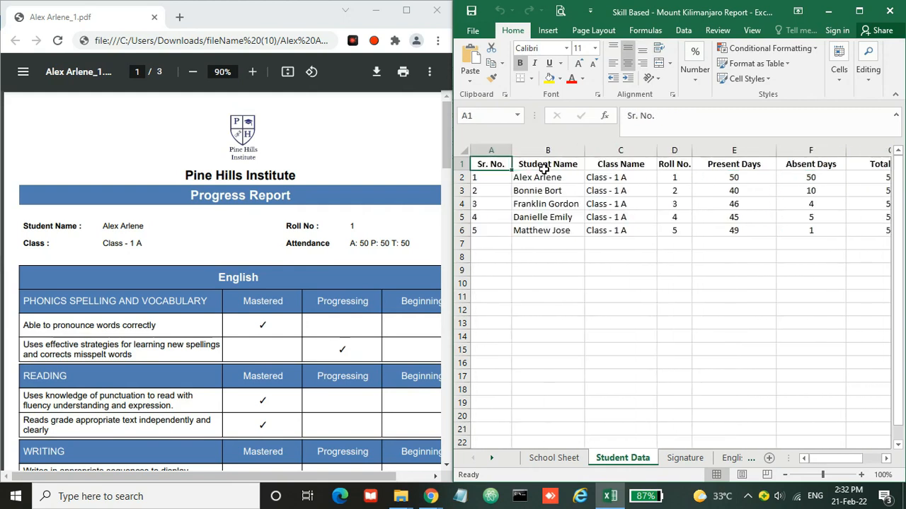
key("Down")
key("Down")
key("Down")
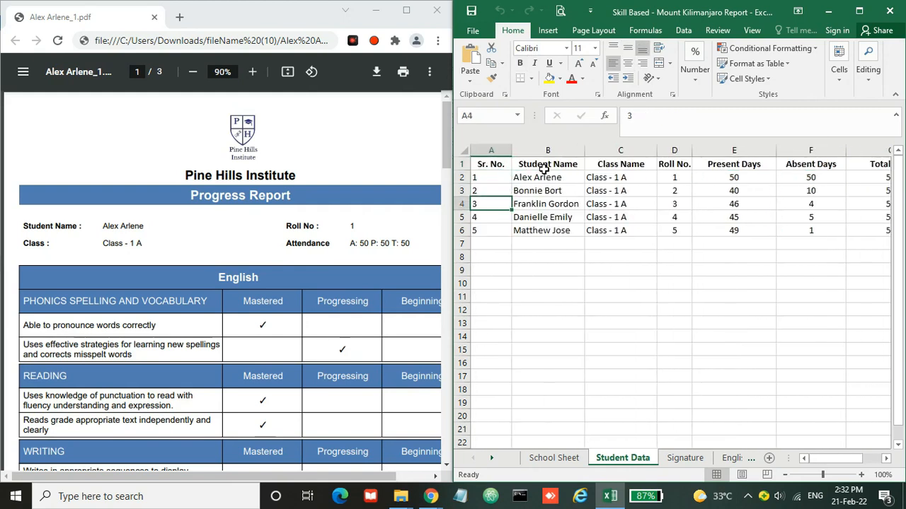
Show the Signature sheet beside the report's last page and scroll the tabs to reveal English, German and Spanish
left_click(685, 458)
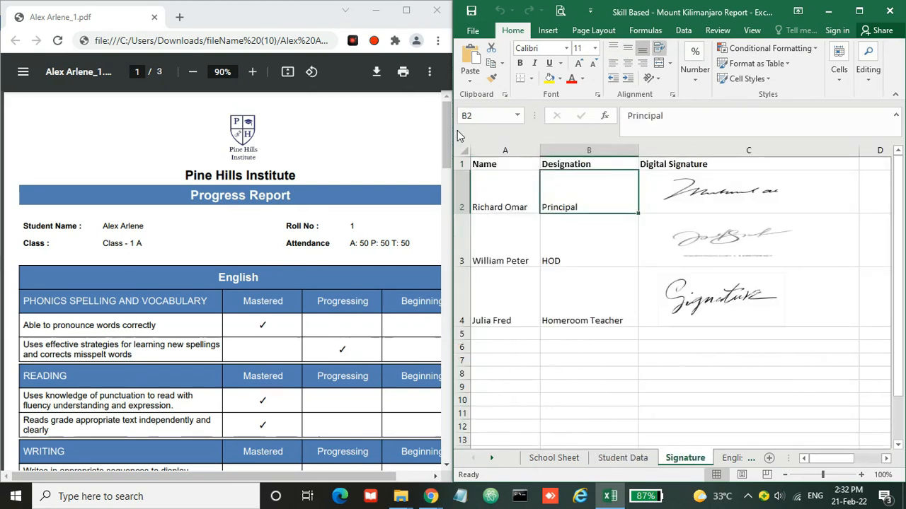
left_click(438, 237)
left_click_drag(445, 172, 467, 416)
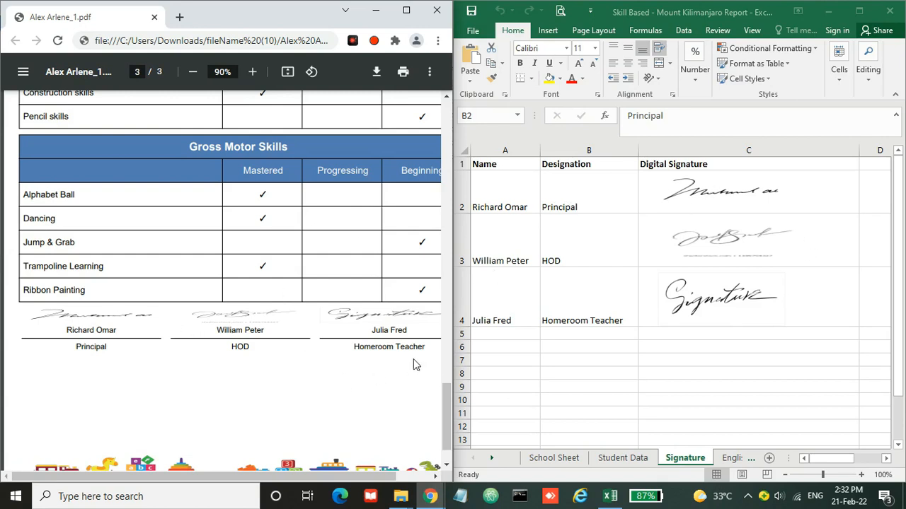
left_click(492, 458)
left_click(493, 458)
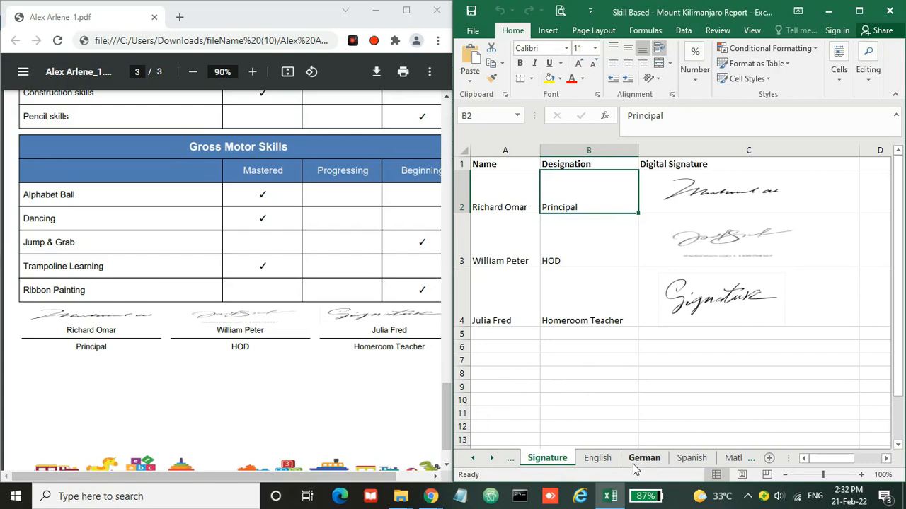
left_click(596, 460)
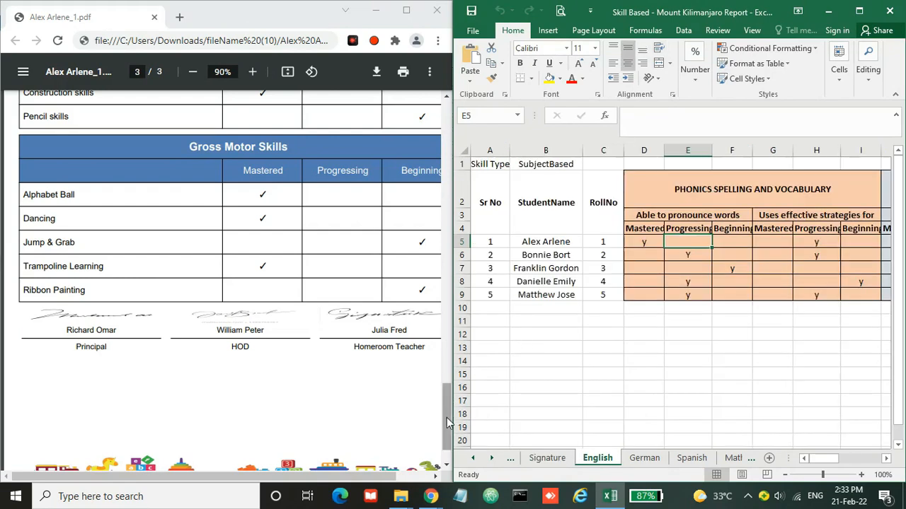
left_click_drag(447, 421, 437, 131)
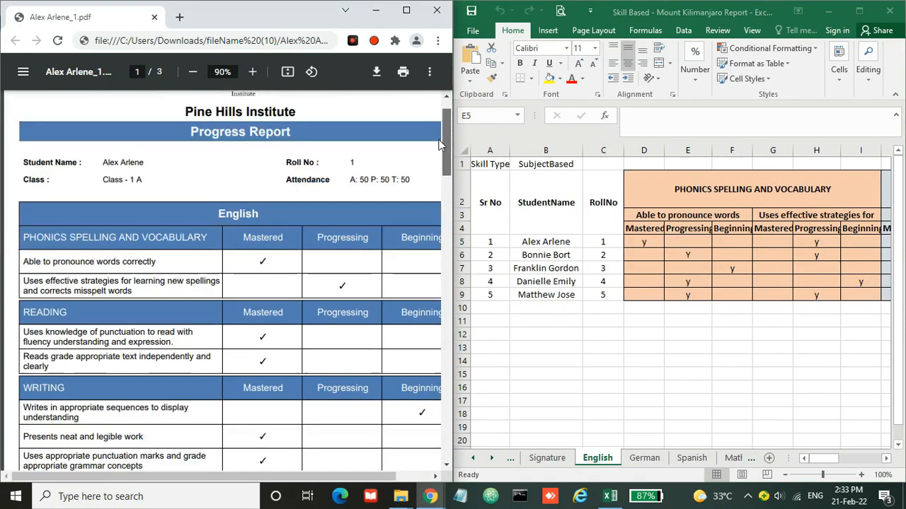
left_click(657, 192)
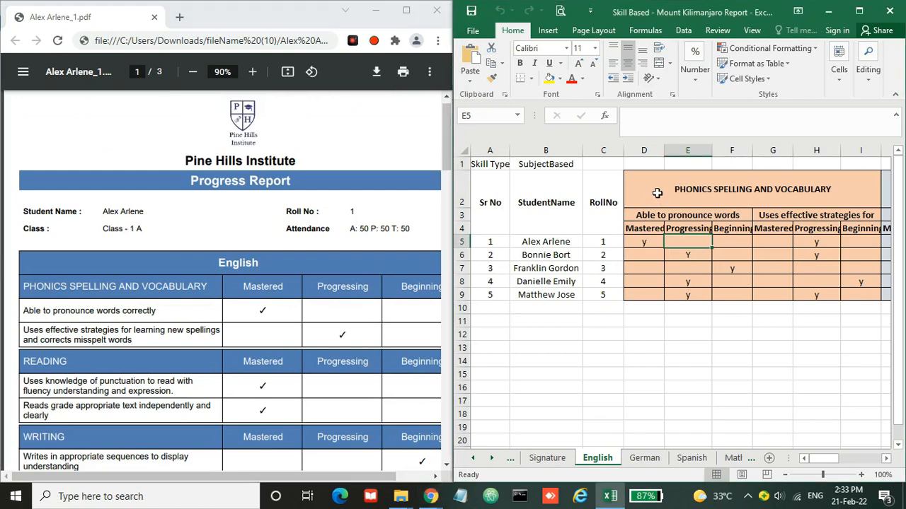
key("Right")
key("Right")
key("Right")
key("Right")
key("Right")
key("Right")
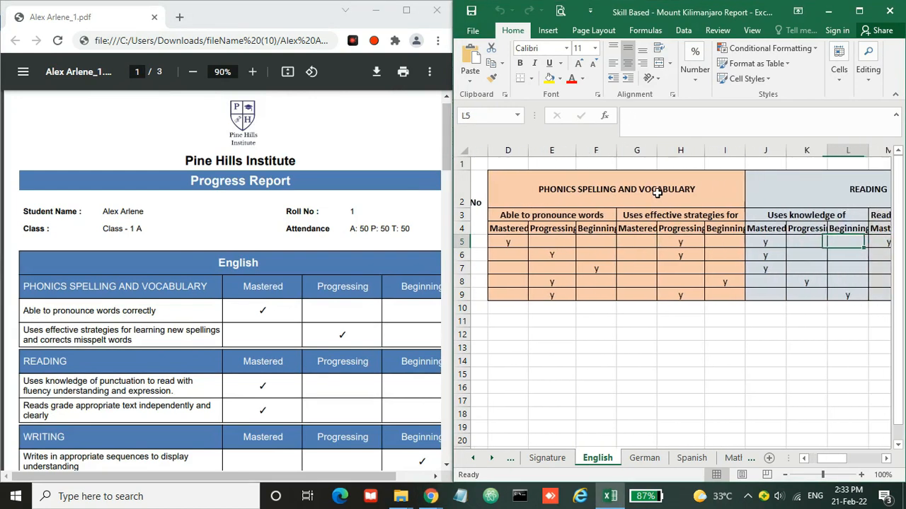
key("Right")
key("Right")
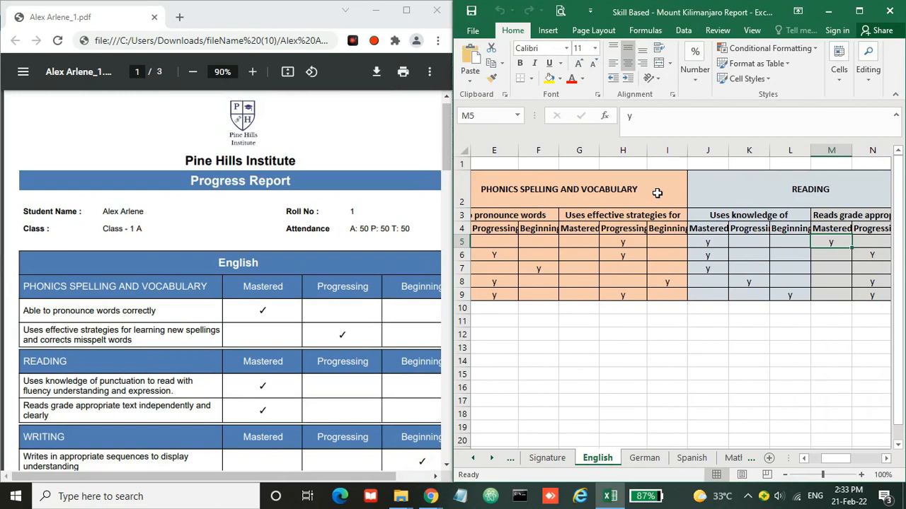
key("Right")
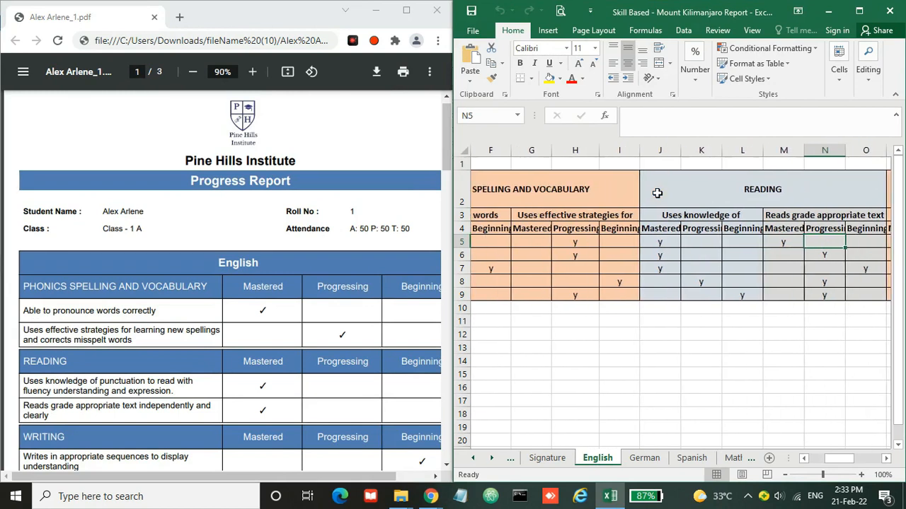
key("Left")
key("Left")
key("Left")
key("Left")
key("Left")
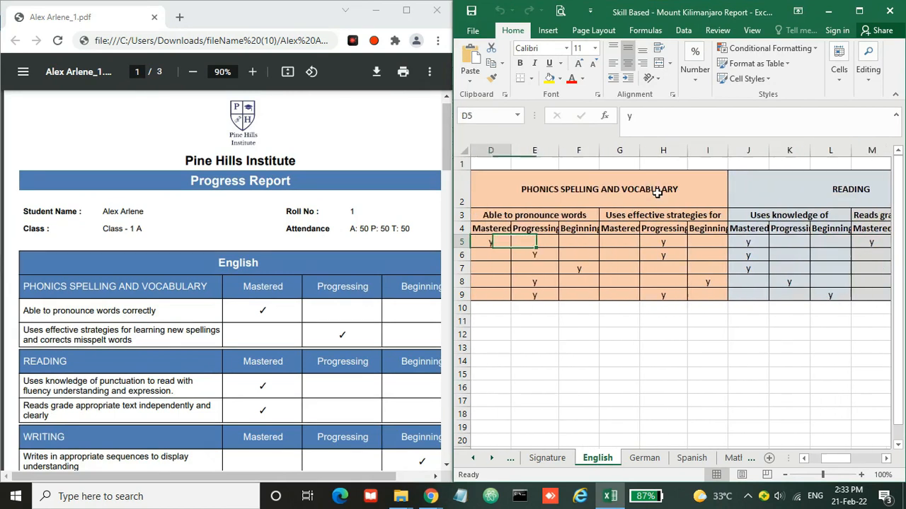
key("Left")
key("Left")
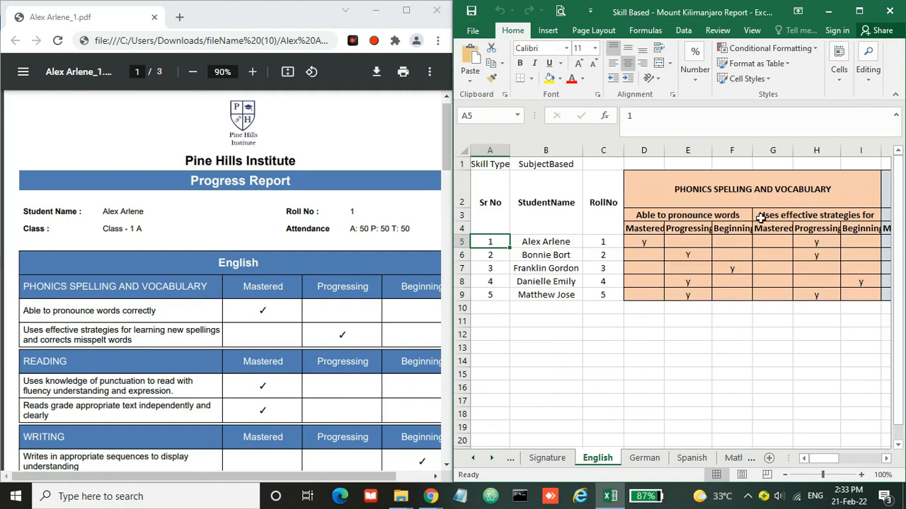
left_click(640, 242)
type("y")
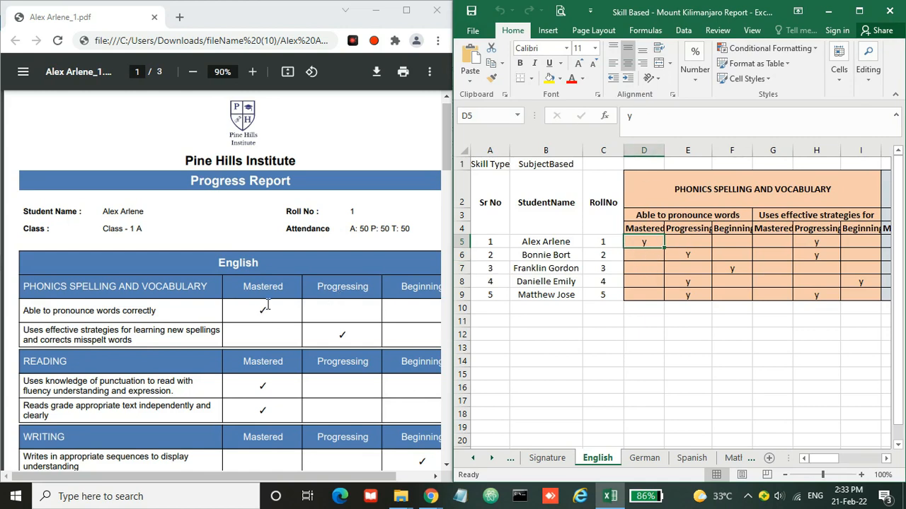
left_click_drag(442, 140, 443, 154)
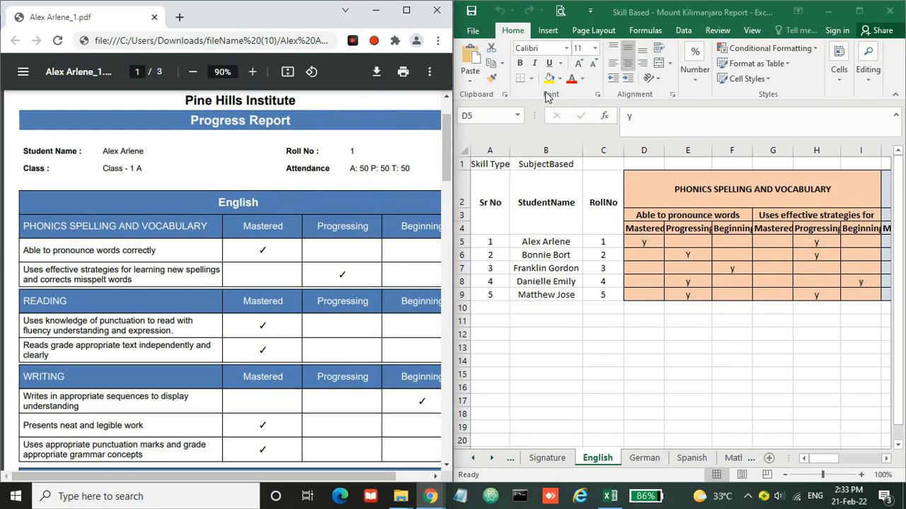
Move through the German and Spanish sheets to the Maths sheet with its Algebra ratings
left_click(647, 458)
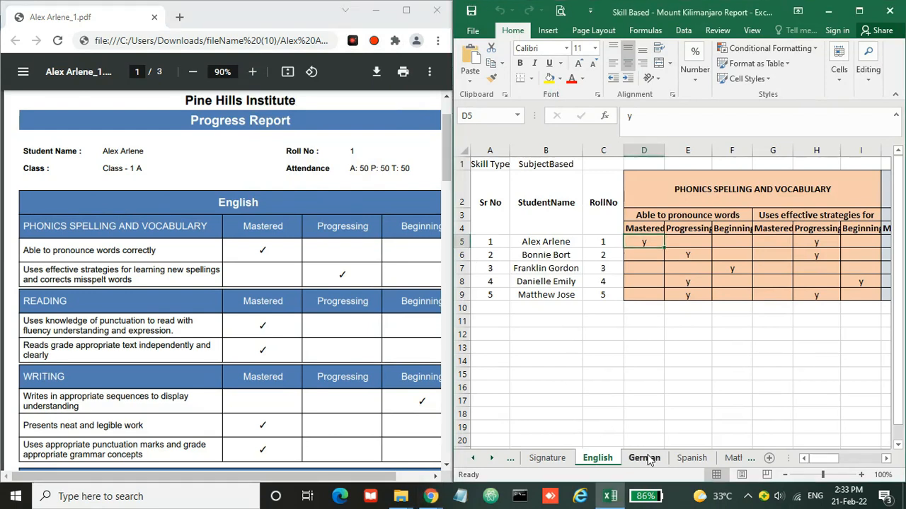
left_click(686, 460)
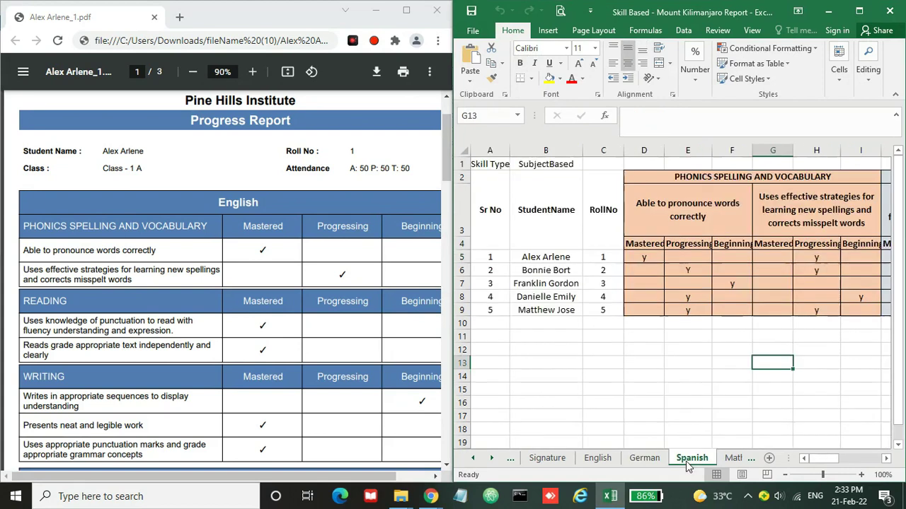
left_click(732, 458)
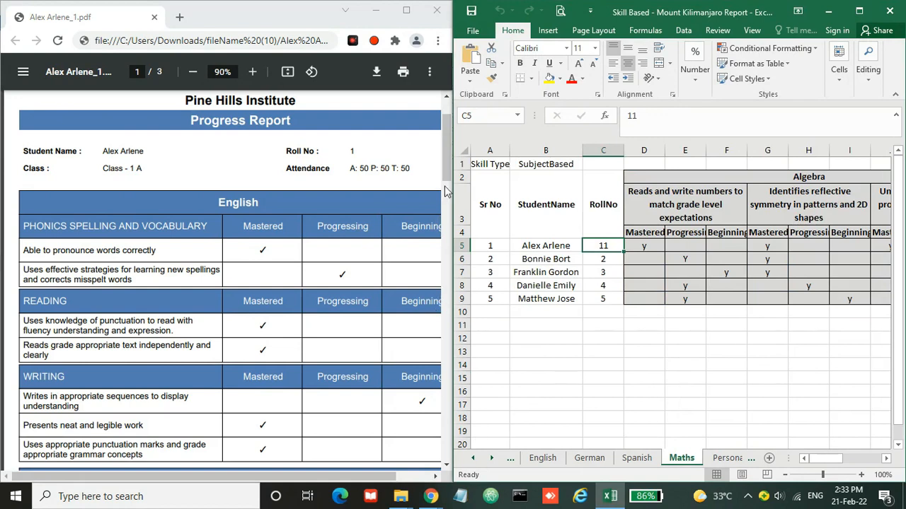
On the Personal Behaviour sheet, inspect the Time Management heading and return toward the Sr No column
left_click(722, 459)
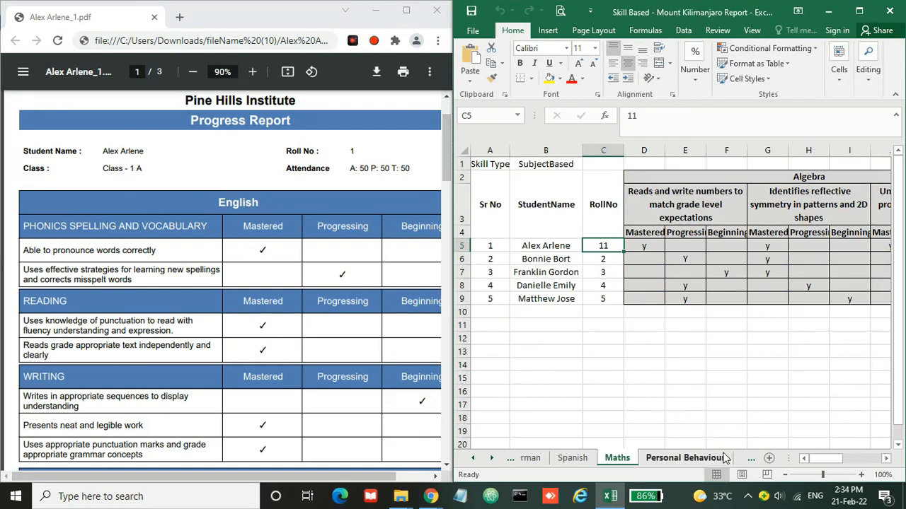
left_click(540, 181)
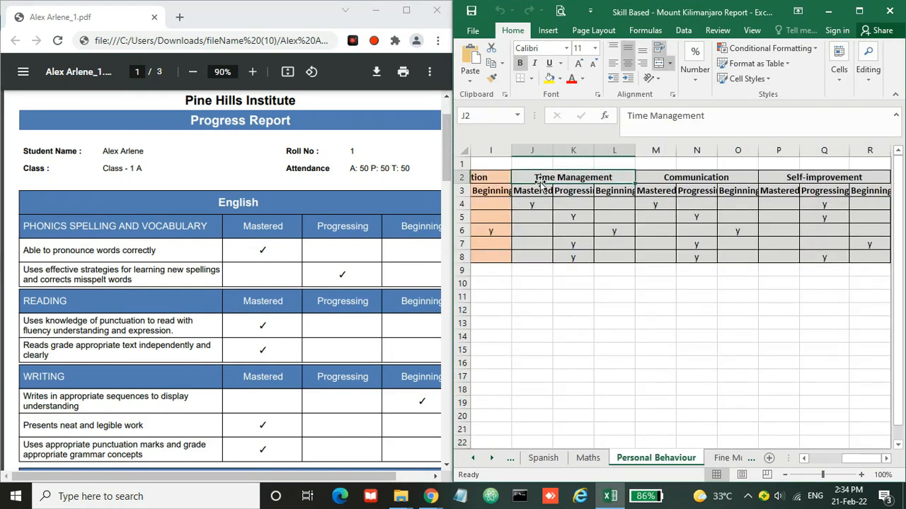
key("Down")
key("Left")
key("Left")
key("Left")
key("Left")
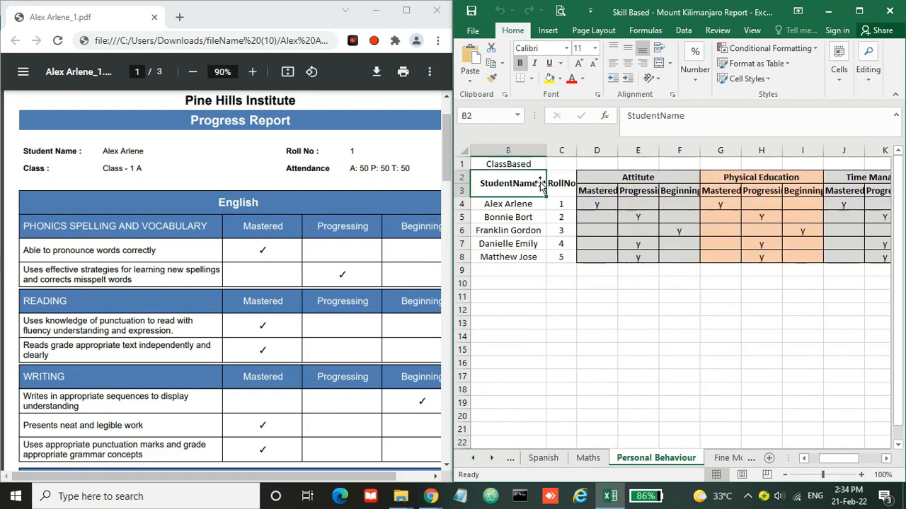
key("Left")
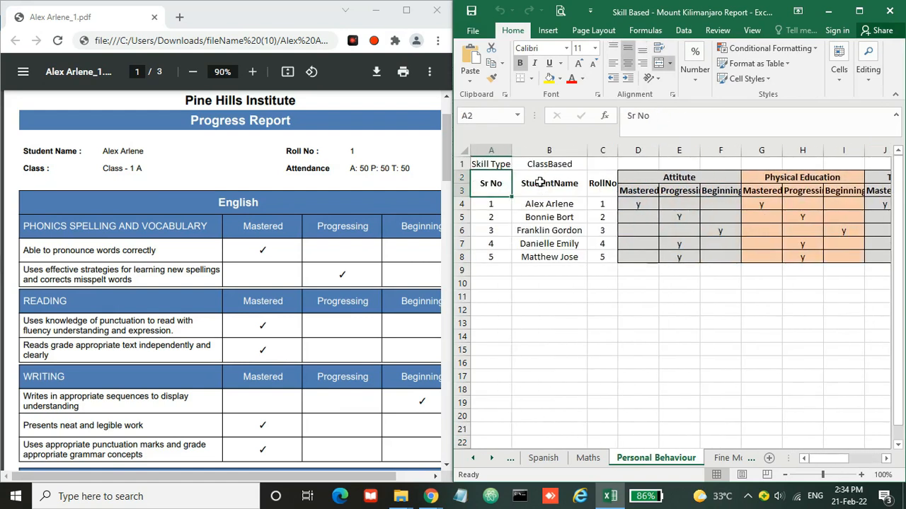
left_click_drag(446, 161, 446, 329)
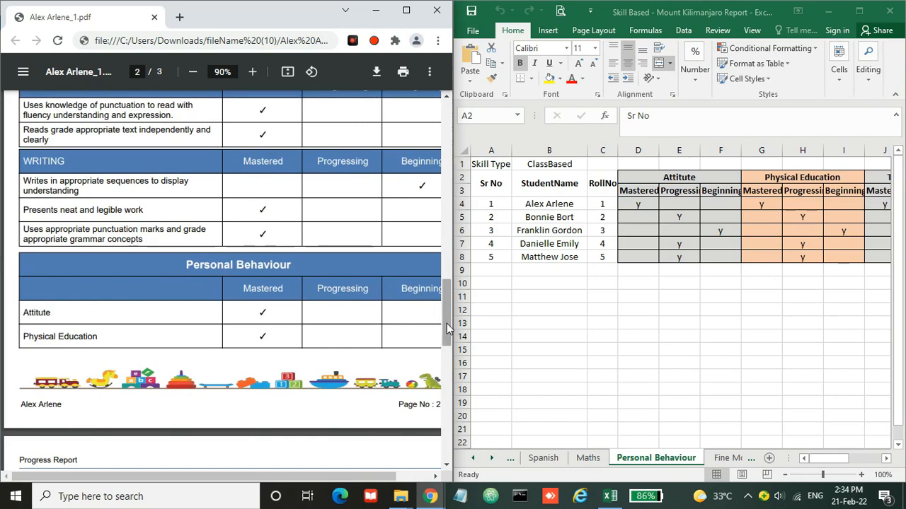
left_click_drag(446, 329, 445, 350)
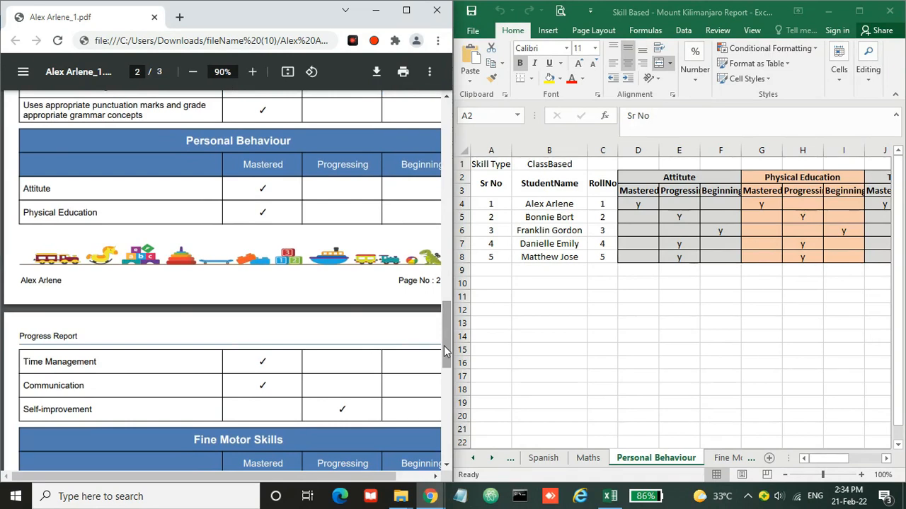
left_click_drag(447, 350, 446, 373)
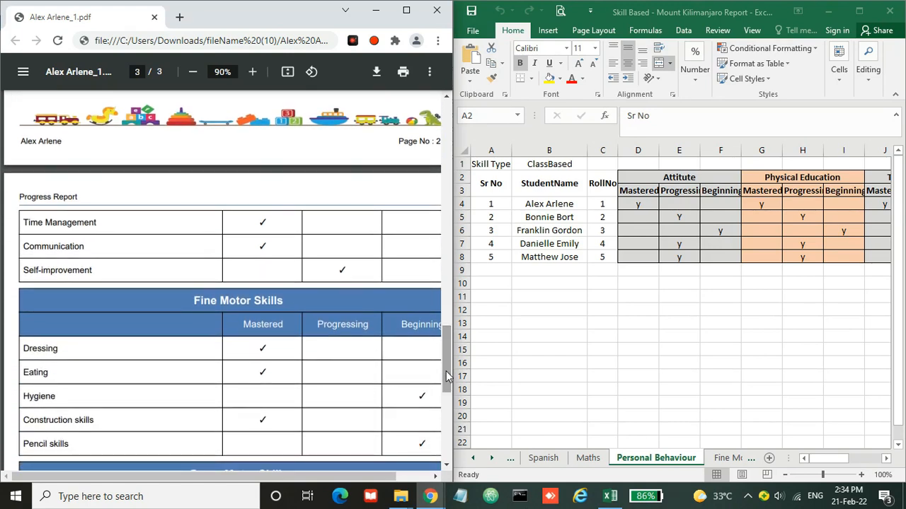
Move from the Fine Motor Skills sheet to the final Gross Motor Skills sheet
left_click(717, 460)
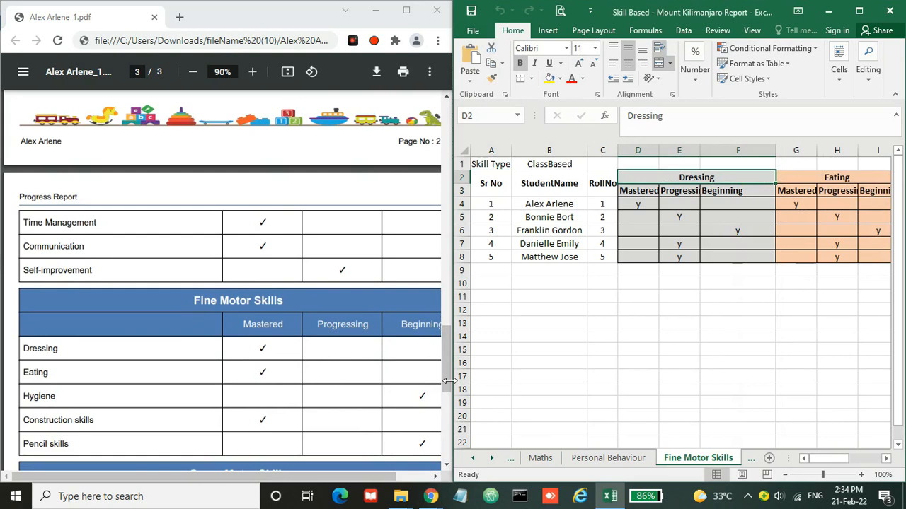
left_click_drag(447, 381, 447, 436)
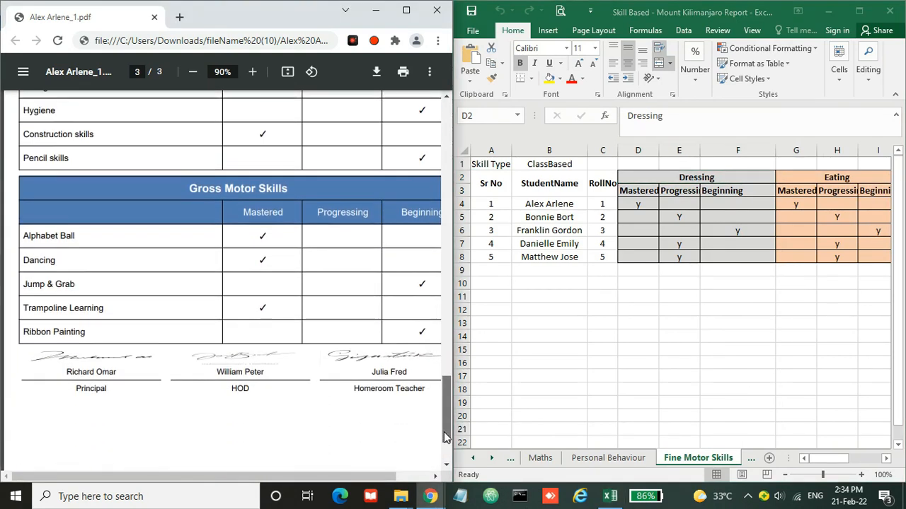
left_click(492, 458)
left_click(639, 458)
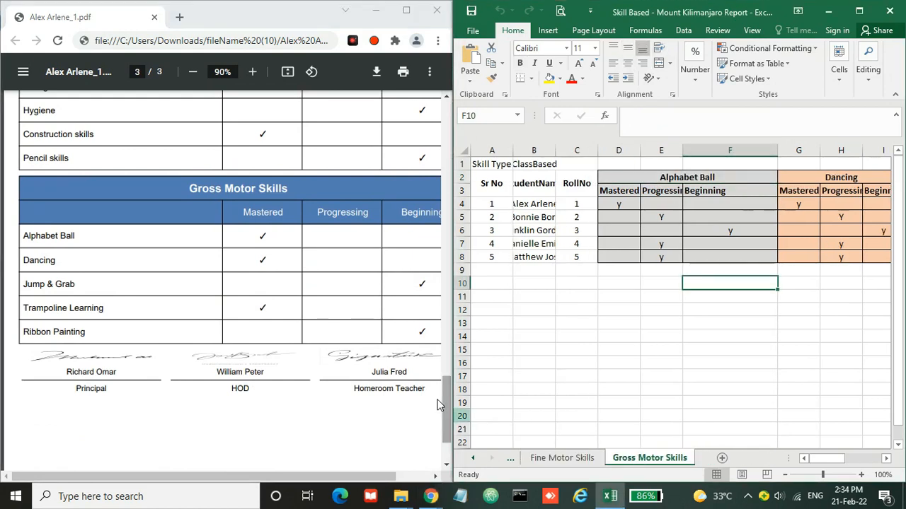
mouse_move(446, 417)
left_mouse_down()
mouse_move(444, 427)
mouse_move(436, 167)
left_mouse_up()
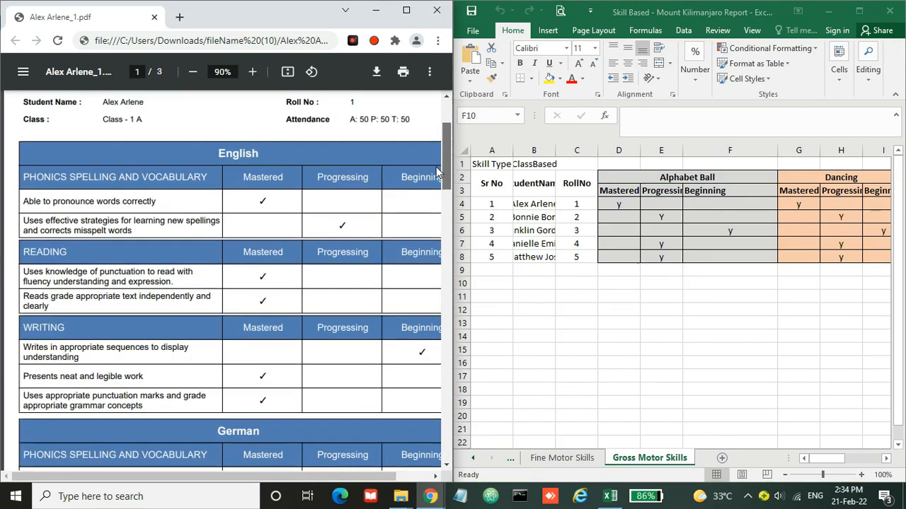